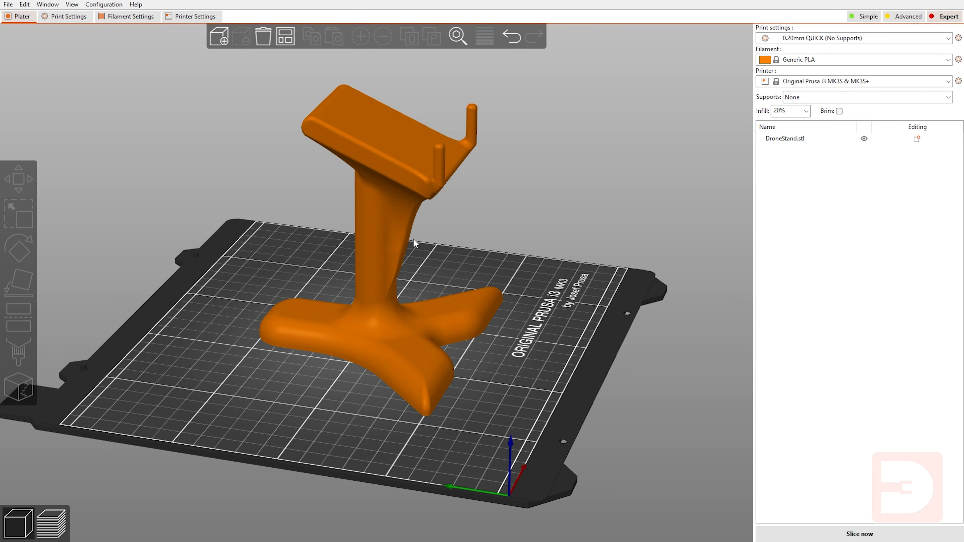
Slice the unmodified drone stand to check its preview and return to the 3D editor view.
{"action": "mouse_move", "coordinate": [500, 244]}
{"action": "left_mouse_down"}
{"action": "mouse_move", "coordinate": [430, 257]}
{"action": "mouse_move", "coordinate": [450, 245]}
{"action": "left_mouse_up"}
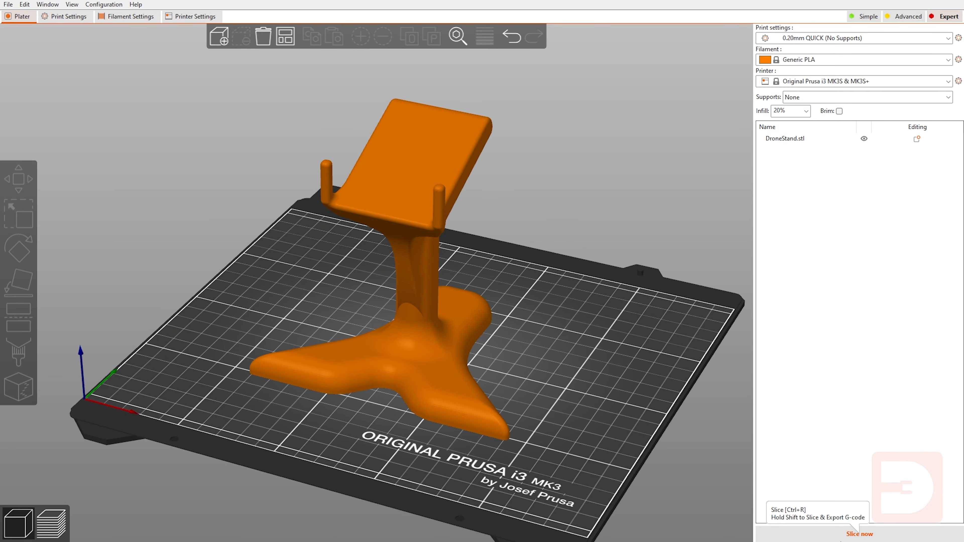
{"action": "left_click", "coordinate": [808, 540]}
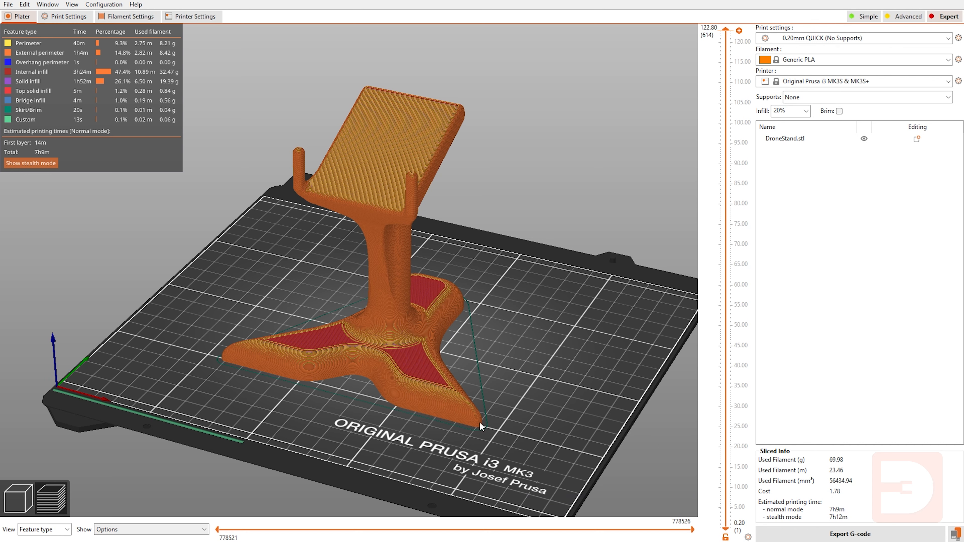
{"action": "left_click", "coordinate": [21, 505]}
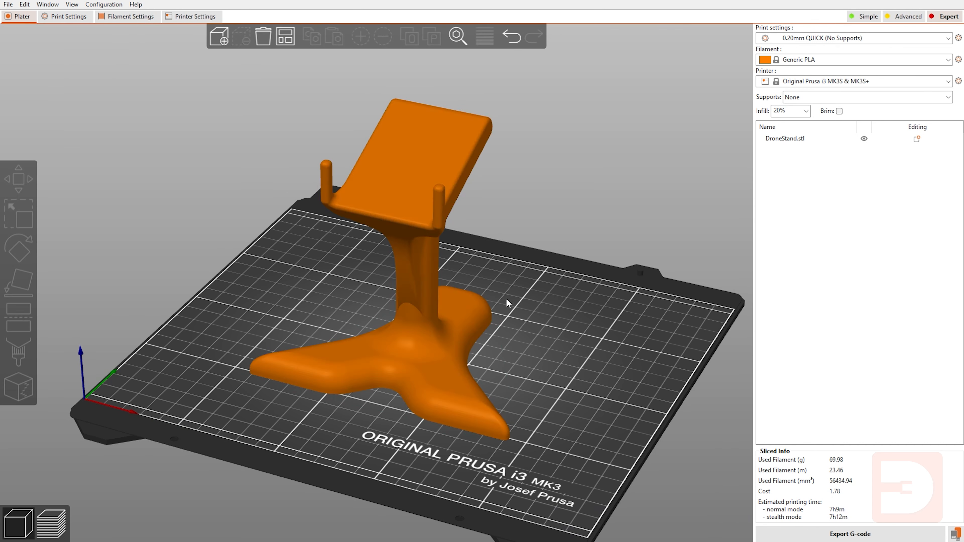
Add a box-shaped negative volume to the drone stand and move it over the tip of the nearby front foot.
{"action": "left_click_drag", "start_coordinate": [524, 260], "coordinate": [432, 281]}
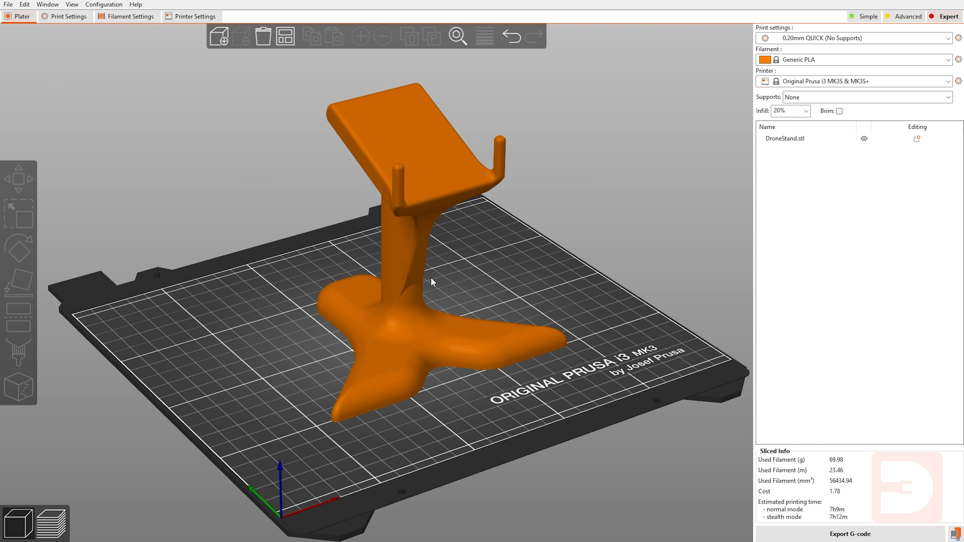
{"action": "right_click", "coordinate": [399, 284]}
{"action": "mouse_move", "coordinate": [481, 414]}
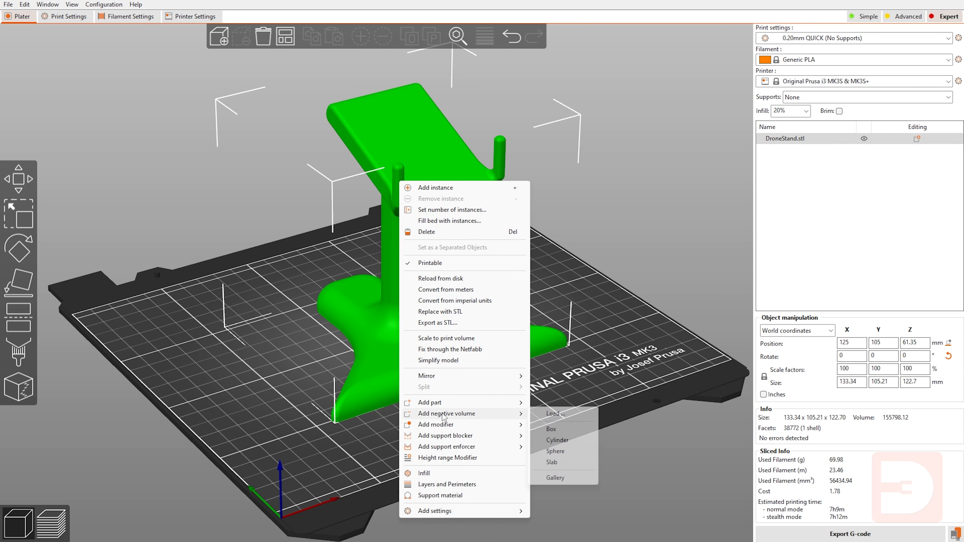
{"action": "left_click", "coordinate": [554, 429]}
{"action": "left_click_drag", "start_coordinate": [539, 396], "coordinate": [517, 396]}
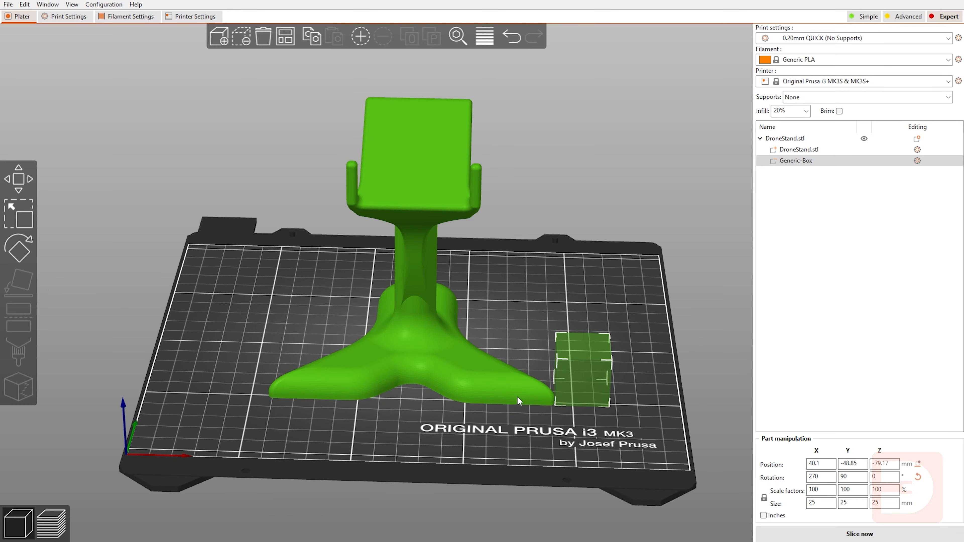
{"action": "left_click_drag", "start_coordinate": [573, 279], "coordinate": [544, 279]}
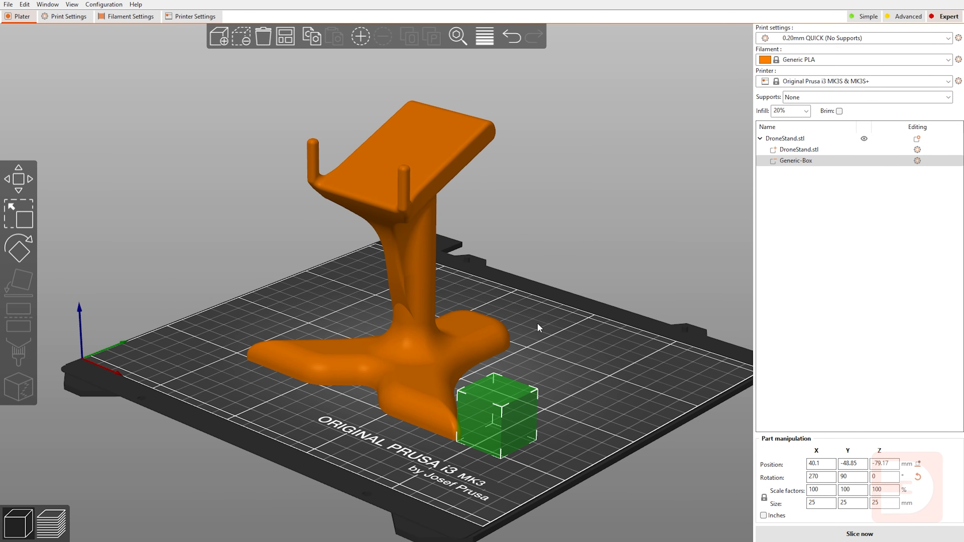
{"action": "left_click_drag", "start_coordinate": [537, 323], "coordinate": [467, 319]}
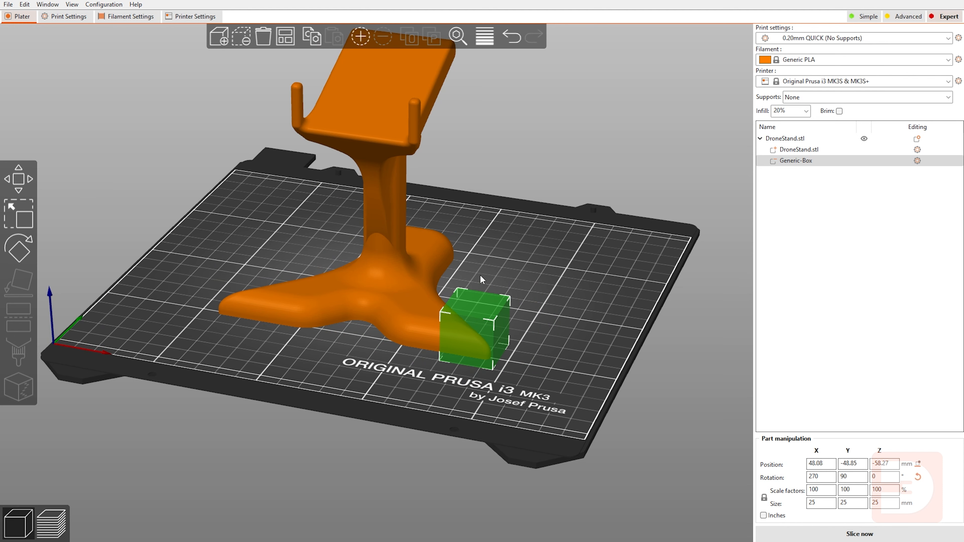
Slice the stand, examine the cut the box makes in the foot, and return to the 3D editor view.
{"action": "left_click_drag", "start_coordinate": [479, 274], "coordinate": [494, 280]}
{"action": "left_click", "coordinate": [831, 538]}
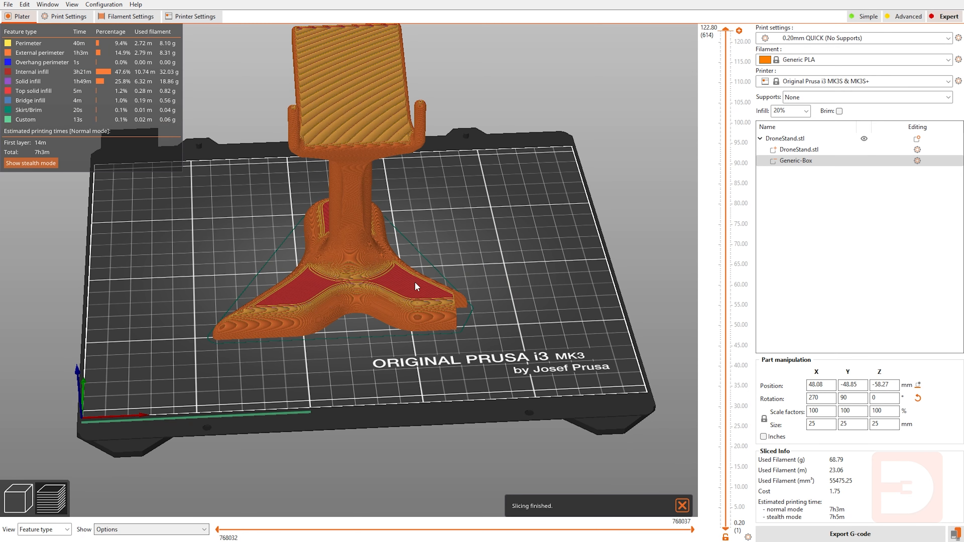
{"action": "left_click_drag", "start_coordinate": [508, 288], "coordinate": [488, 290]}
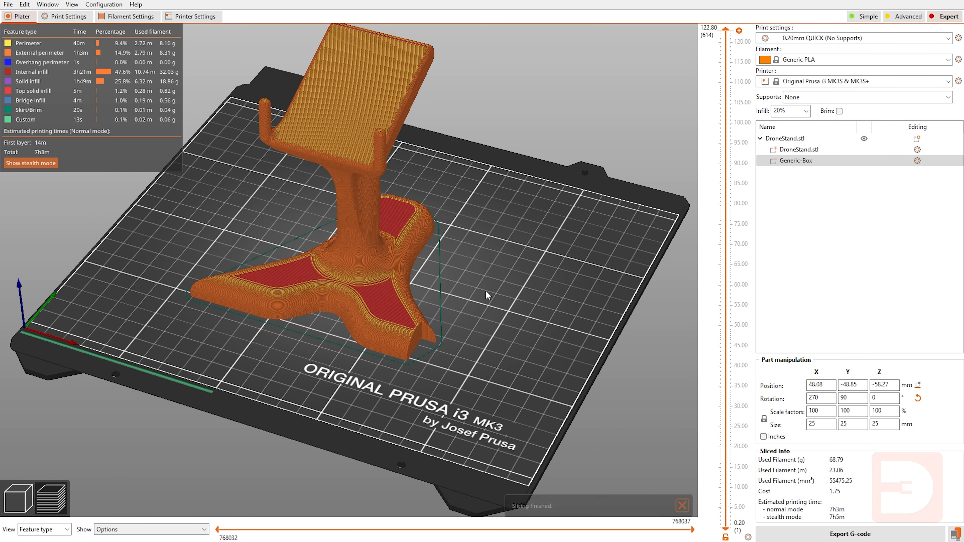
{"action": "scroll", "coordinate": [439, 356], "scroll_direction": "up", "scroll_amount": 3}
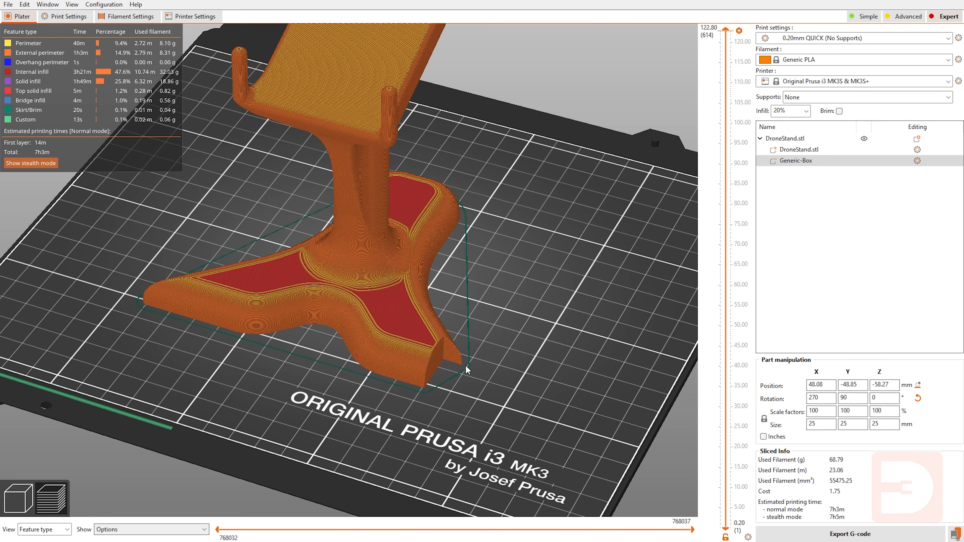
{"action": "left_click", "coordinate": [26, 502]}
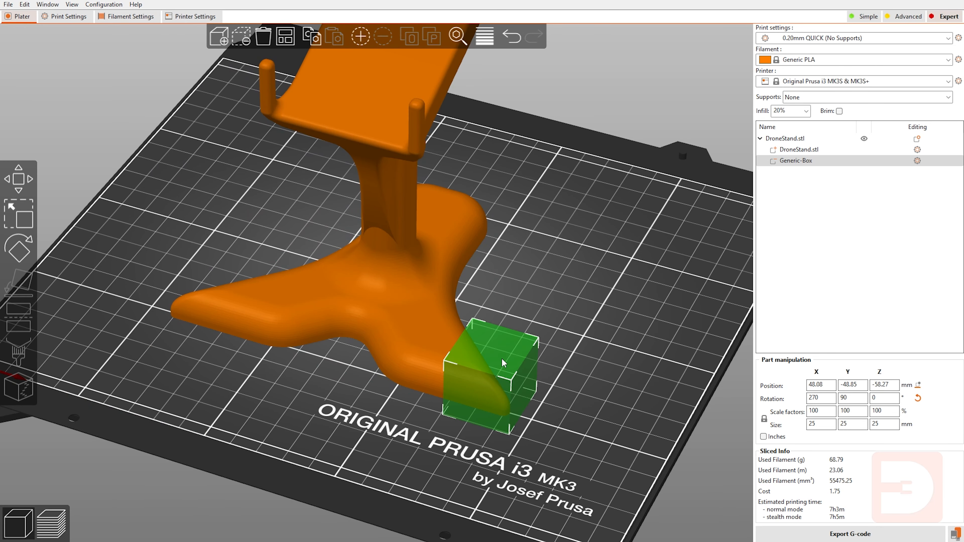
Move the negative-volume box to the foot of the column, at X 4.93 and Z -0.46 mm.
{"action": "left_click_drag", "start_coordinate": [492, 366], "coordinate": [376, 276]}
{"action": "left_click_drag", "start_coordinate": [529, 281], "coordinate": [599, 277]}
{"action": "left_click_drag", "start_coordinate": [385, 272], "coordinate": [355, 256]}
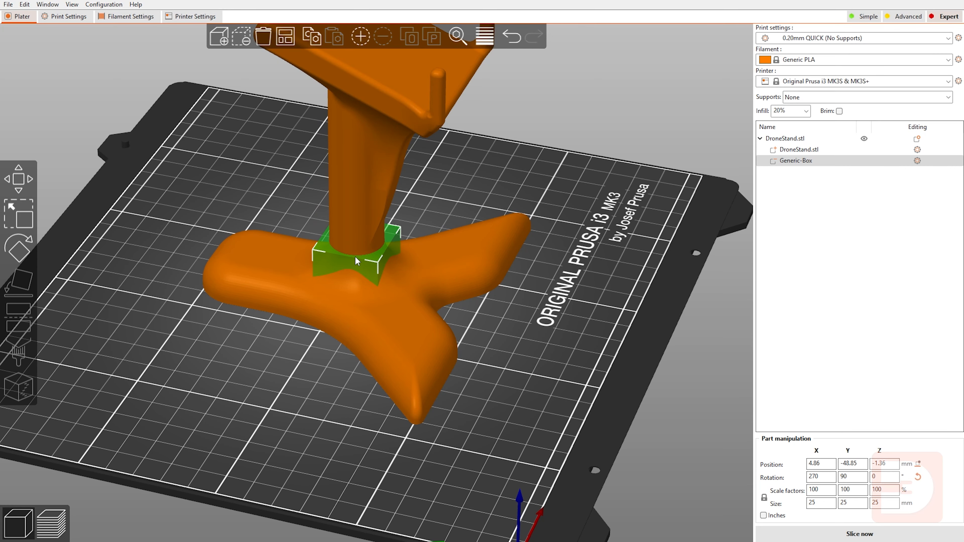
{"action": "mouse_move", "coordinate": [437, 216]}
{"action": "left_mouse_down"}
{"action": "mouse_move", "coordinate": [464, 202]}
{"action": "mouse_move", "coordinate": [431, 216]}
{"action": "left_mouse_up"}
{"action": "left_click_drag", "start_coordinate": [396, 247], "coordinate": [394, 246]}
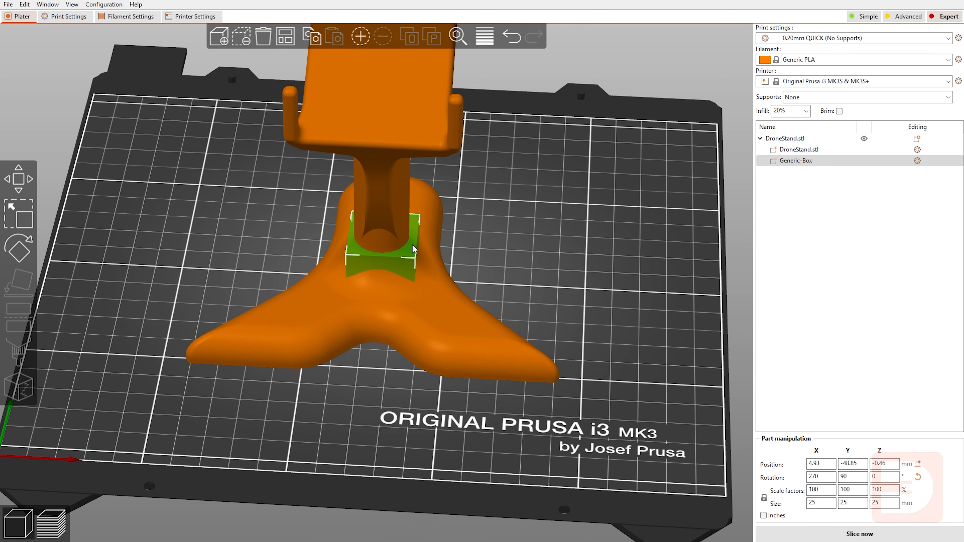
Scale the box to 2.84% in X, making it 0.71 mm thin, and shift it slightly to X position 5.45 mm.
{"action": "left_click", "coordinate": [22, 221]}
{"action": "left_click_drag", "start_coordinate": [536, 226], "coordinate": [540, 227]}
{"action": "left_click_drag", "start_coordinate": [429, 261], "coordinate": [310, 271]}
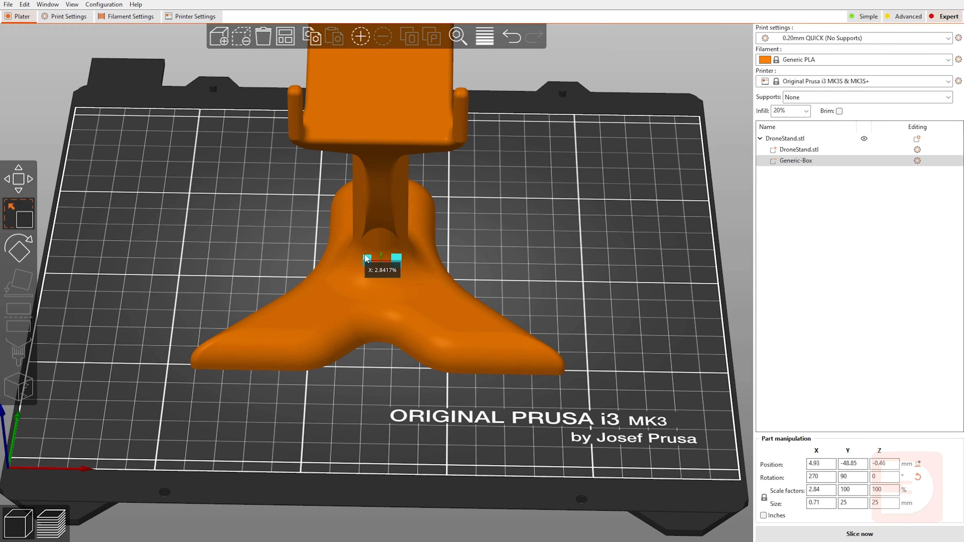
{"action": "left_click_drag", "start_coordinate": [561, 230], "coordinate": [510, 217]}
{"action": "scroll", "coordinate": [510, 220], "scroll_direction": "up", "scroll_amount": 5}
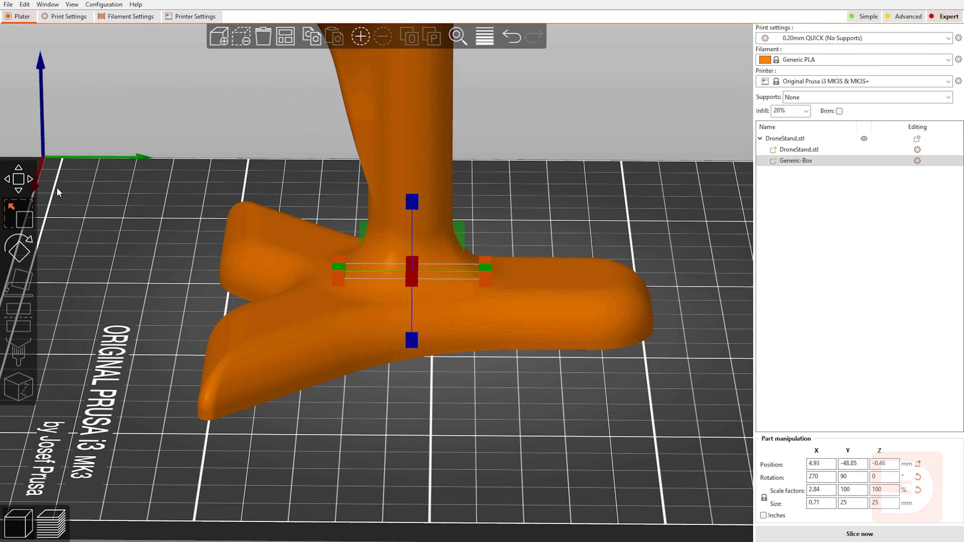
{"action": "left_click", "coordinate": [22, 181]}
{"action": "left_click_drag", "start_coordinate": [507, 273], "coordinate": [504, 271]}
Scale the thin box to 74.15% in Y (18.54 mm) and stretch it to 364.92% in Z (91.23 mm).
{"action": "key", "text": "s"}
{"action": "left_click_drag", "start_coordinate": [585, 122], "coordinate": [586, 138]}
{"action": "left_click_drag", "start_coordinate": [484, 274], "coordinate": [467, 278]}
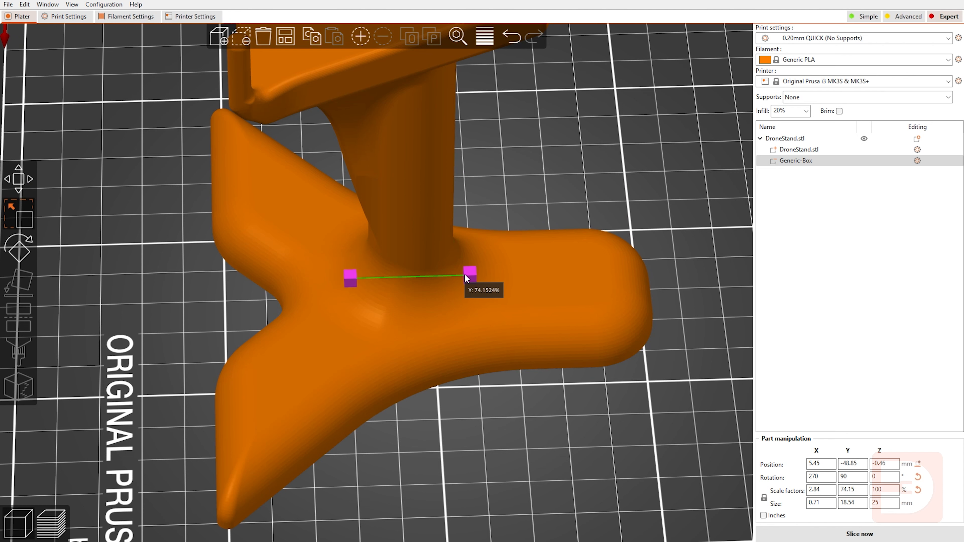
{"action": "left_click_drag", "start_coordinate": [506, 169], "coordinate": [510, 140]}
{"action": "left_click_drag", "start_coordinate": [406, 201], "coordinate": [416, 2]}
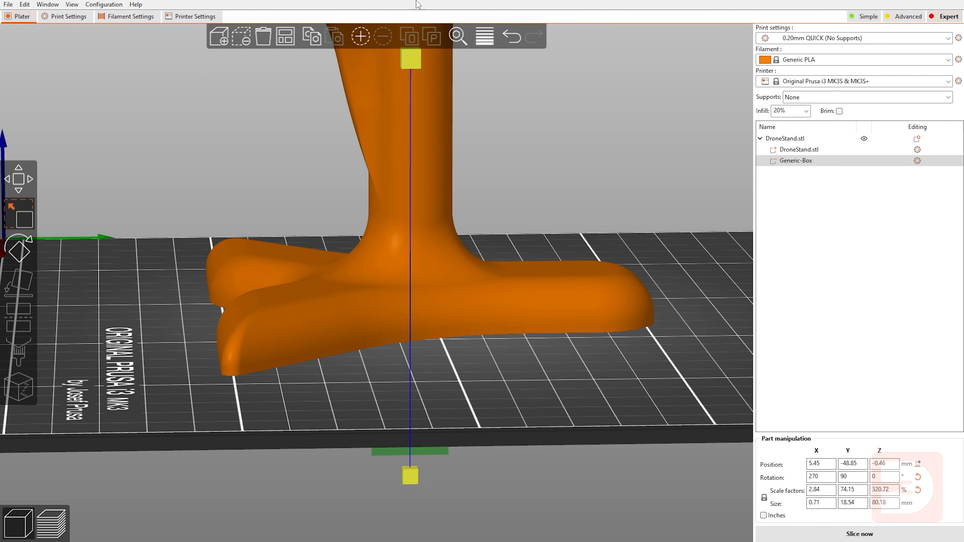
Raise the tall thin box up inside the stand's column, to a Y position of -15.02 mm.
{"action": "left_click", "coordinate": [22, 180]}
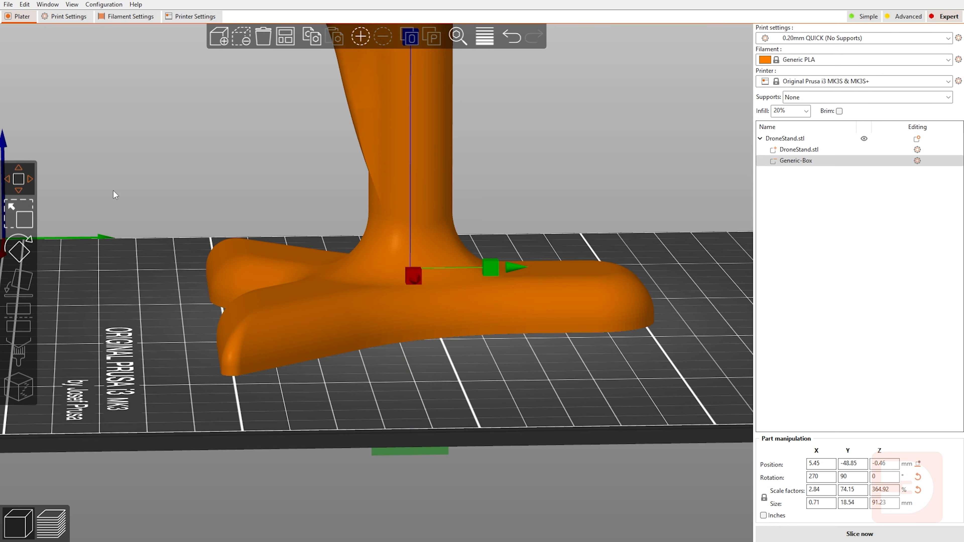
{"action": "left_click_drag", "start_coordinate": [556, 187], "coordinate": [555, 182]}
{"action": "scroll", "coordinate": [555, 179], "scroll_direction": "down", "scroll_amount": 6}
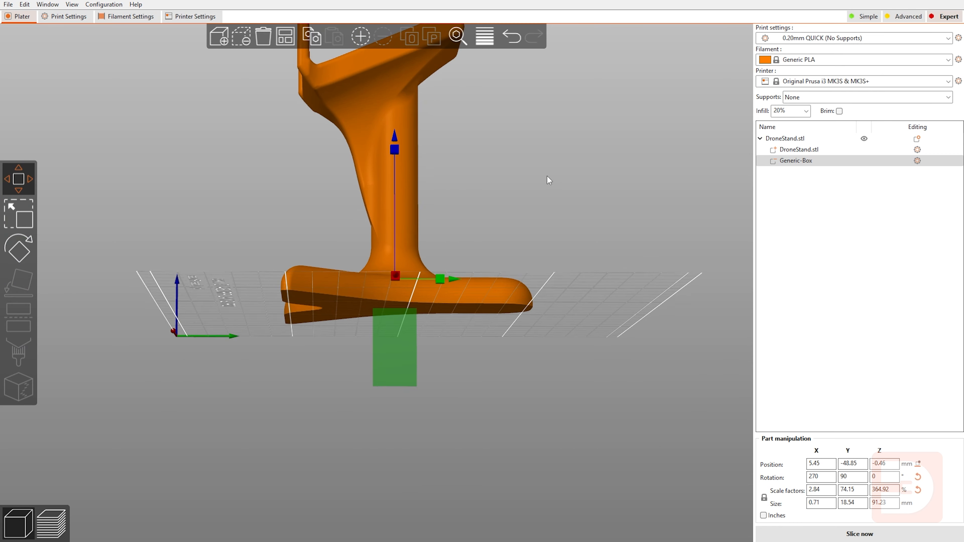
{"action": "left_click_drag", "start_coordinate": [383, 241], "coordinate": [382, 167]}
{"action": "left_click_drag", "start_coordinate": [491, 166], "coordinate": [365, 154]}
{"action": "left_click_drag", "start_coordinate": [573, 180], "coordinate": [547, 211]}
{"action": "scroll", "coordinate": [460, 330], "scroll_direction": "down", "scroll_amount": 7}
{"action": "scroll", "coordinate": [483, 345], "scroll_direction": "up", "scroll_amount": 8}
{"action": "scroll", "coordinate": [483, 345], "scroll_direction": "up", "scroll_amount": 8}
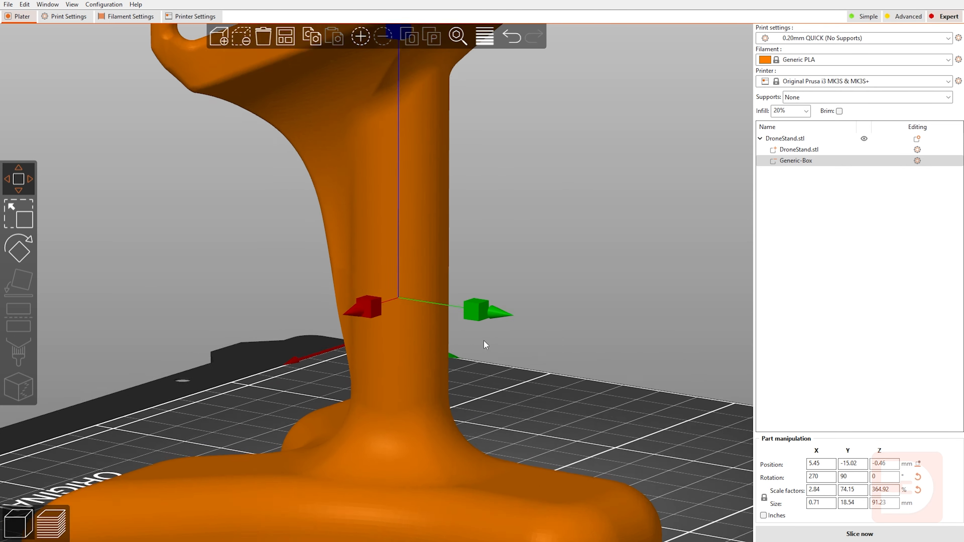
Nudge the thin box within the column to X position 5.8 mm and deselect it.
{"action": "right_click_drag", "start_coordinate": [574, 272], "coordinate": [502, 210]}
{"action": "scroll", "coordinate": [493, 228], "scroll_direction": "up", "scroll_amount": 1}
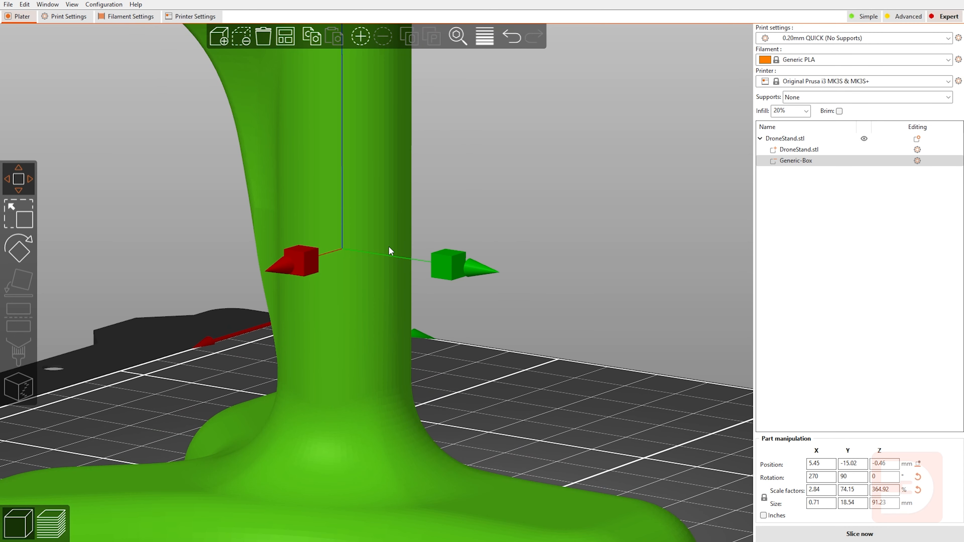
{"action": "mouse_move", "coordinate": [435, 269]}
{"action": "left_mouse_down"}
{"action": "mouse_move", "coordinate": [469, 275]}
{"action": "mouse_move", "coordinate": [454, 279]}
{"action": "mouse_move", "coordinate": [445, 264]}
{"action": "left_mouse_up"}
{"action": "scroll", "coordinate": [521, 279], "scroll_direction": "down", "scroll_amount": 5}
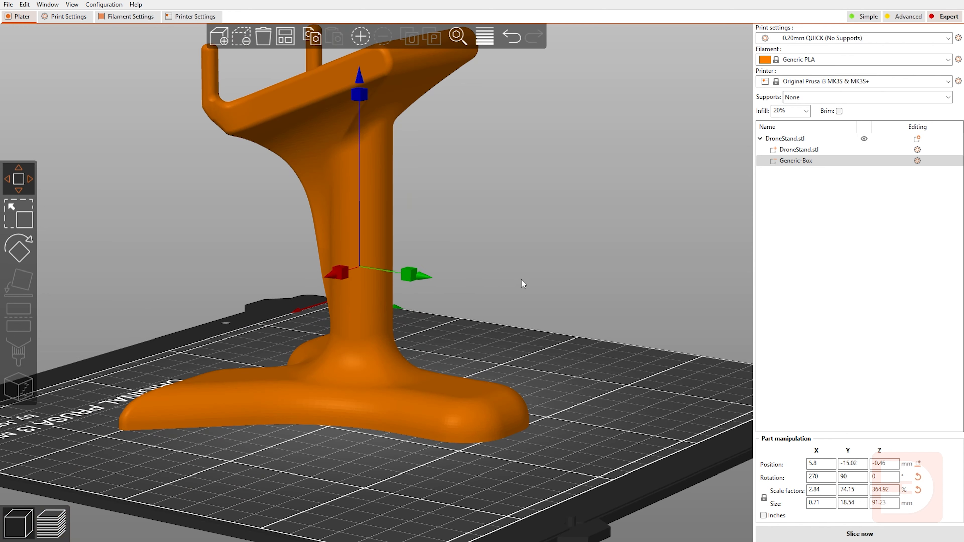
{"action": "left_click", "coordinate": [491, 228]}
{"action": "left_click_drag", "start_coordinate": [426, 282], "coordinate": [478, 249]}
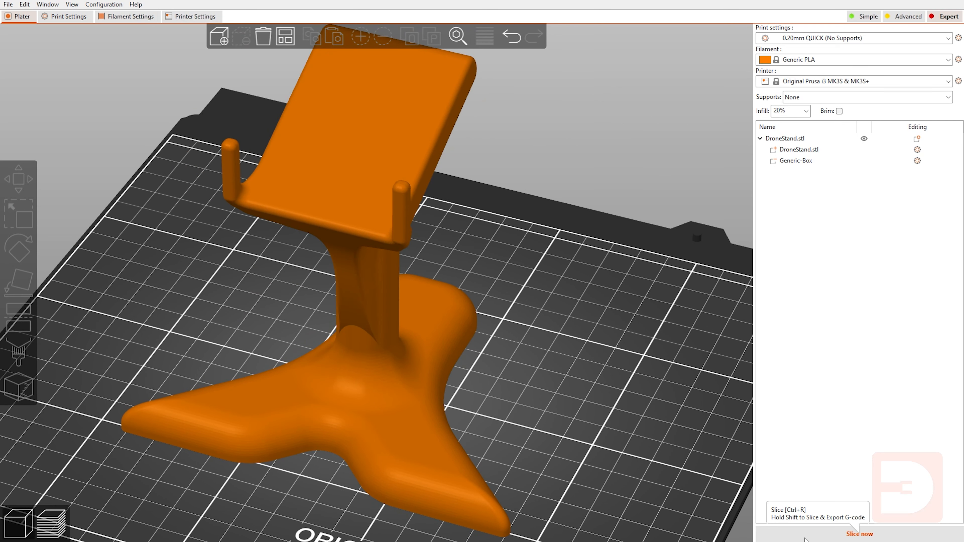
Slice the stand and examine the reinforcing walls around the slit inside the column at layers 88.60 mm and 83.20 mm.
{"action": "left_click", "coordinate": [805, 538]}
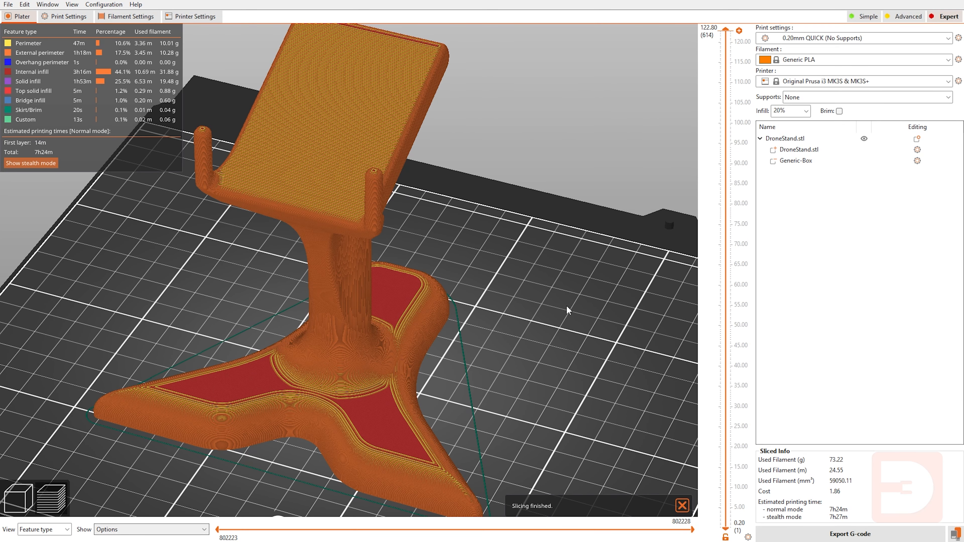
{"action": "middle_click_drag", "start_coordinate": [567, 309], "coordinate": [607, 347]}
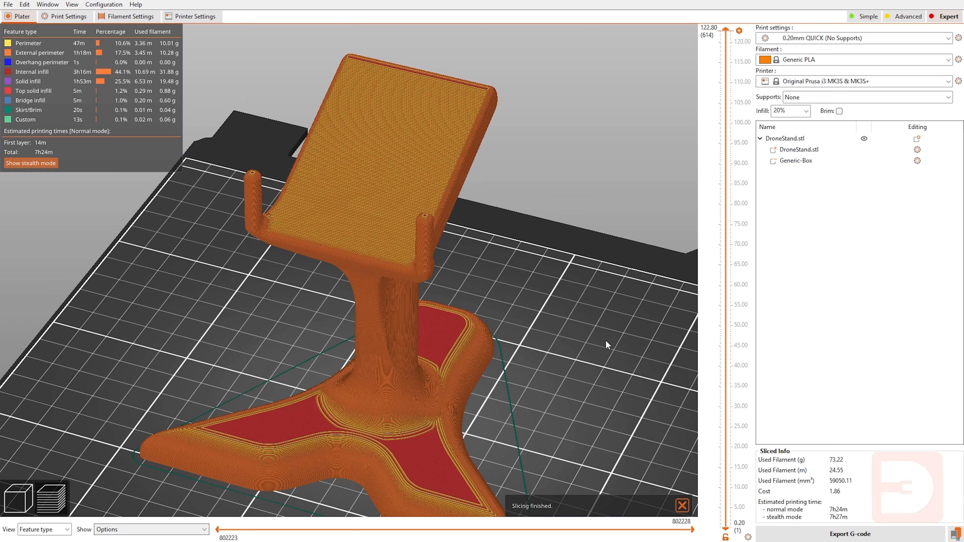
{"action": "left_click_drag", "start_coordinate": [725, 28], "coordinate": [744, 173]}
{"action": "left_click_drag", "start_coordinate": [607, 194], "coordinate": [355, 206]}
{"action": "scroll", "coordinate": [434, 184], "scroll_direction": "up", "scroll_amount": 5}
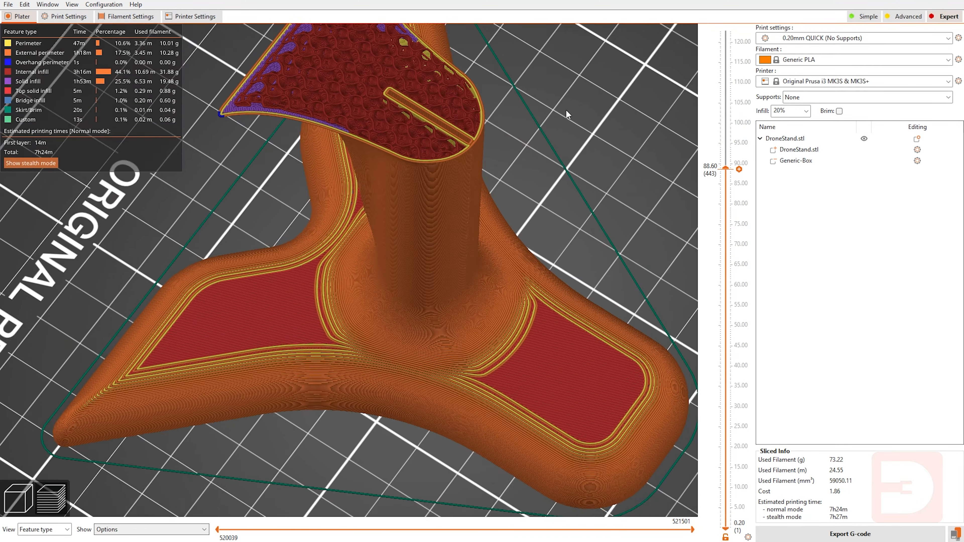
{"action": "scroll", "coordinate": [494, 233], "scroll_direction": "up", "scroll_amount": 3}
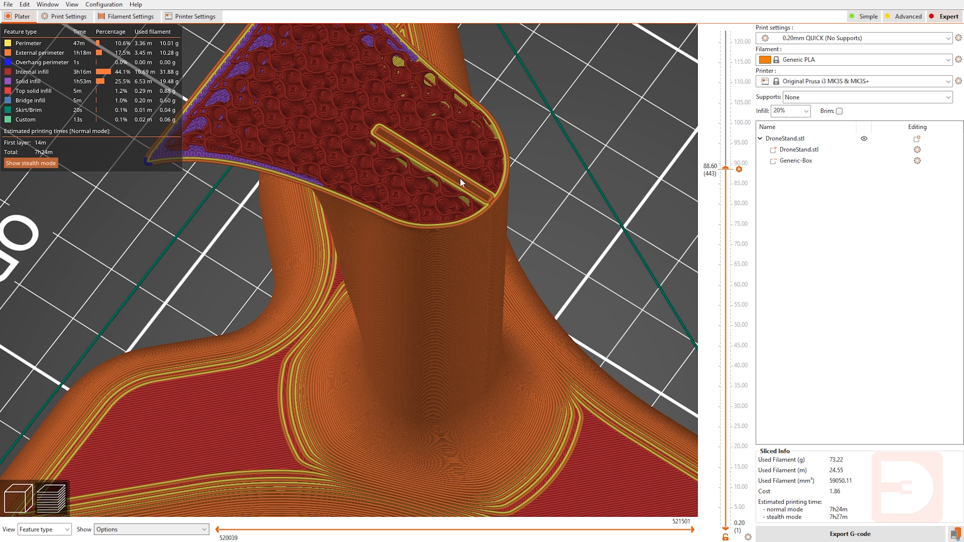
{"action": "left_click_drag", "start_coordinate": [589, 152], "coordinate": [567, 153]}
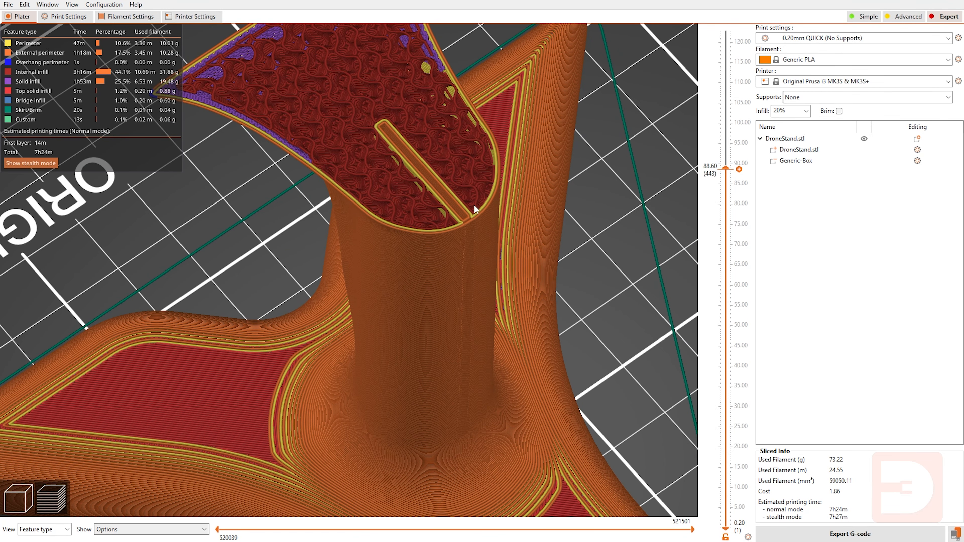
{"action": "left_click_drag", "start_coordinate": [726, 172], "coordinate": [709, 190]}
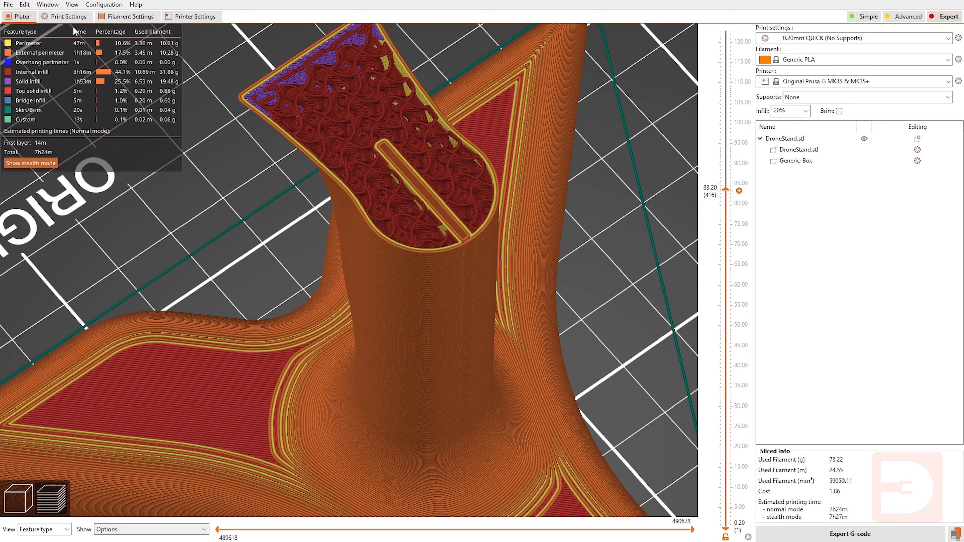
Increase the perimeter count by one in the print settings and slice the stand again.
{"action": "left_click", "coordinate": [72, 18]}
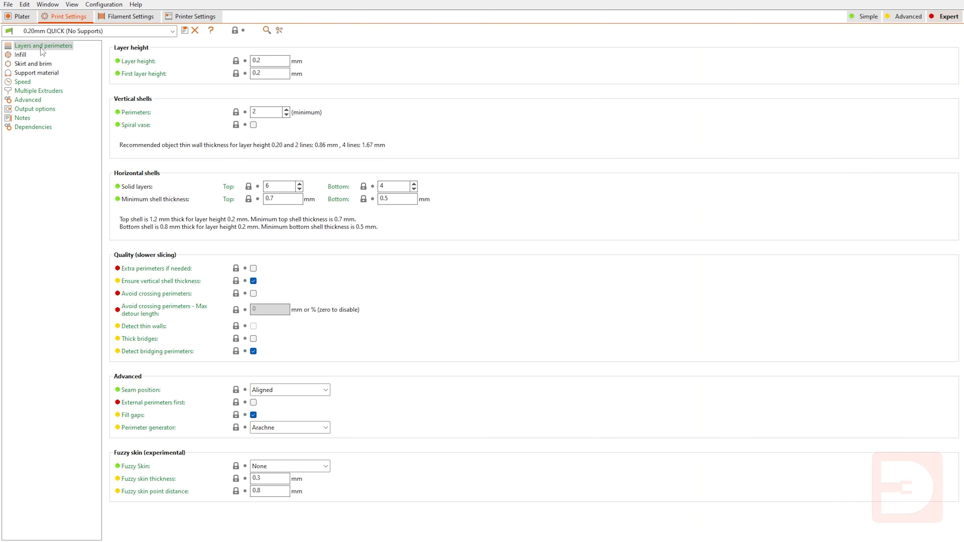
{"action": "left_click", "coordinate": [286, 109]}
{"action": "left_click", "coordinate": [21, 16]}
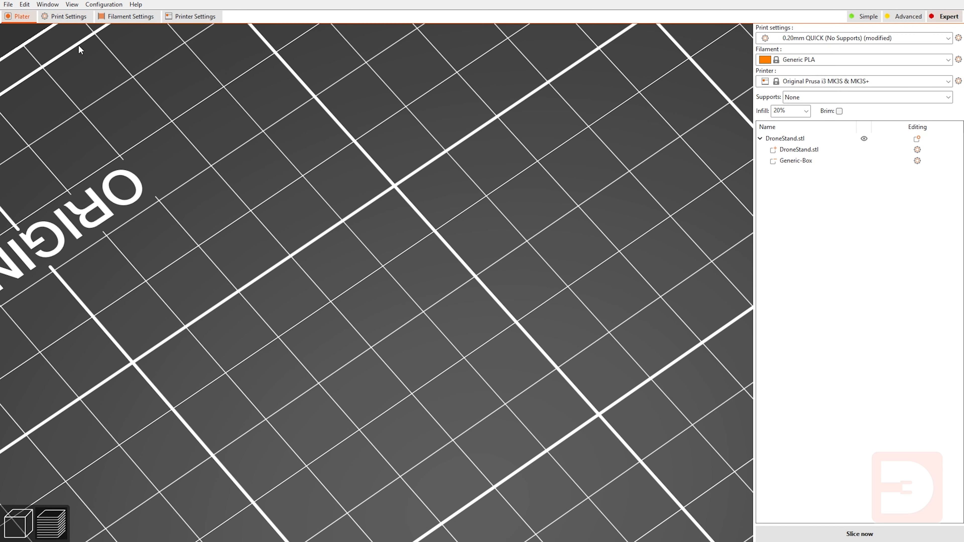
{"action": "left_click", "coordinate": [837, 531]}
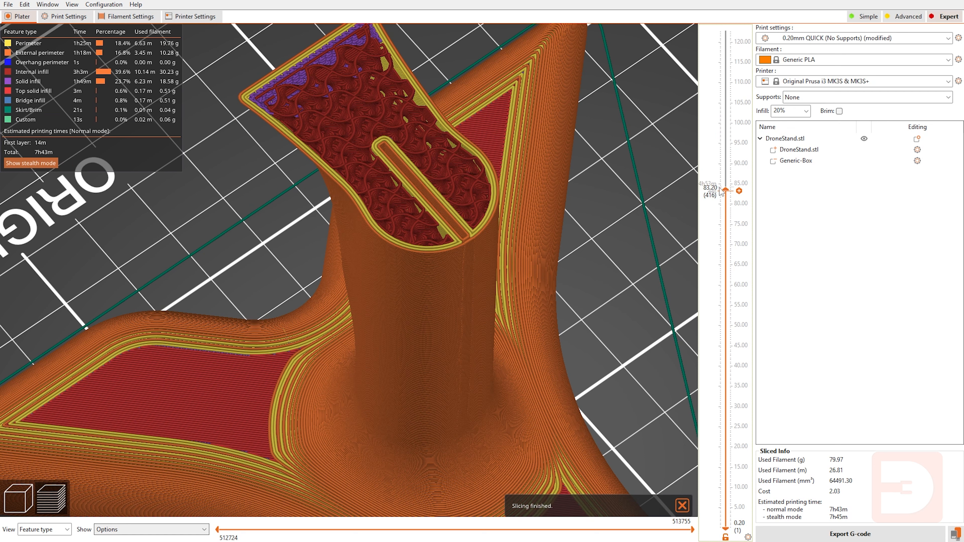
Examine the extra perimeters around the slit in the column, lowering the preview through layer 80.60 mm to 63.00 mm.
{"action": "left_click_drag", "start_coordinate": [720, 191], "coordinate": [721, 202]}
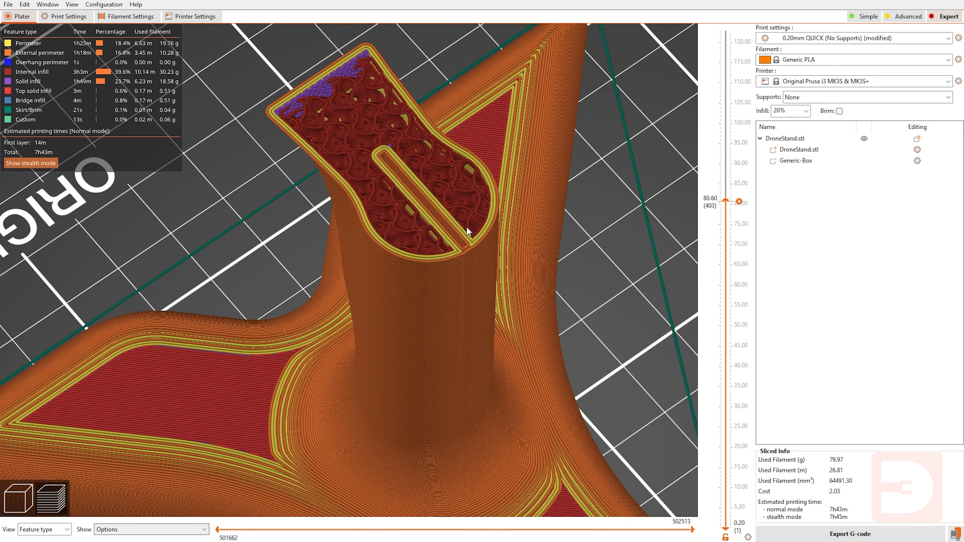
{"action": "left_click_drag", "start_coordinate": [726, 201], "coordinate": [725, 270]}
{"action": "scroll", "coordinate": [597, 234], "scroll_direction": "down", "scroll_amount": 5}
{"action": "left_click_drag", "start_coordinate": [582, 349], "coordinate": [424, 126]}
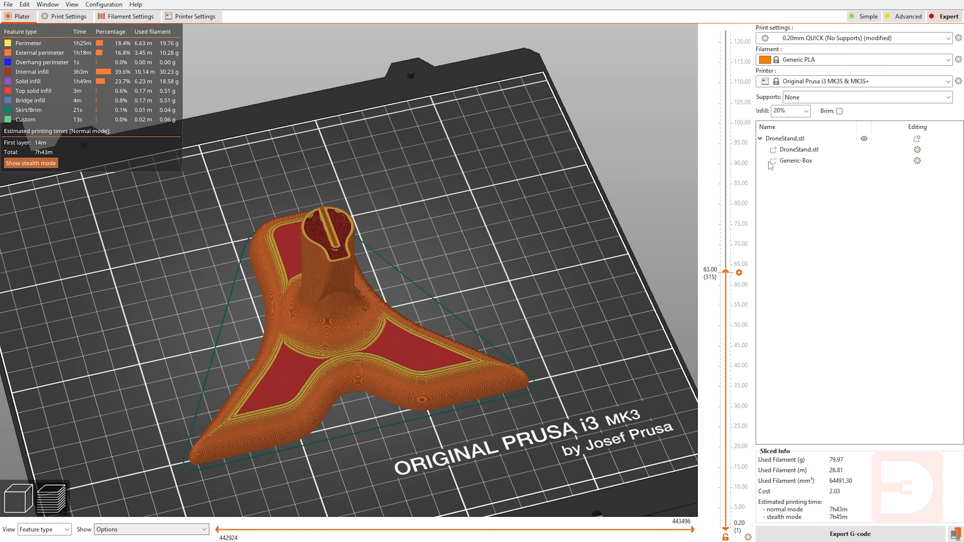
Reduce the infill density to 10% and slice the stand again.
{"action": "left_click", "coordinate": [806, 111]}
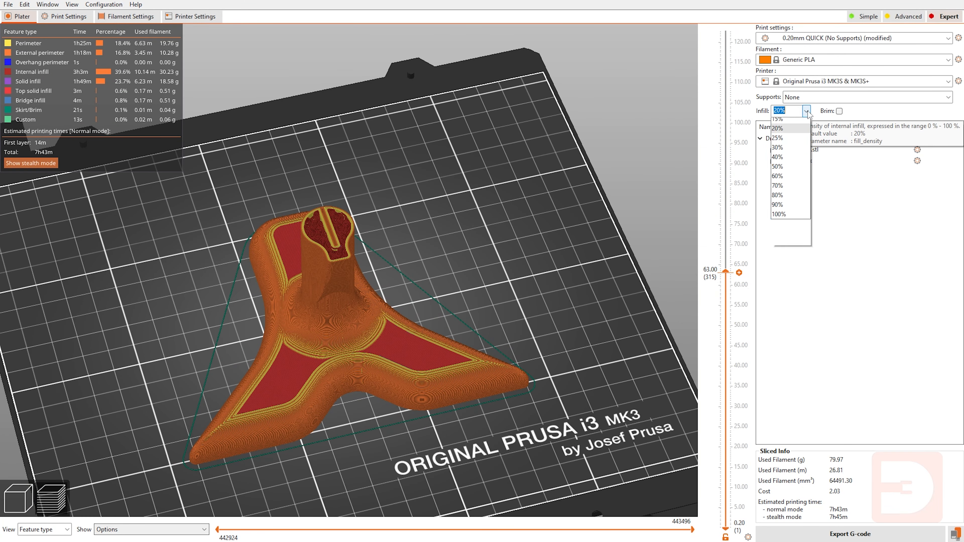
{"action": "left_click", "coordinate": [788, 156]}
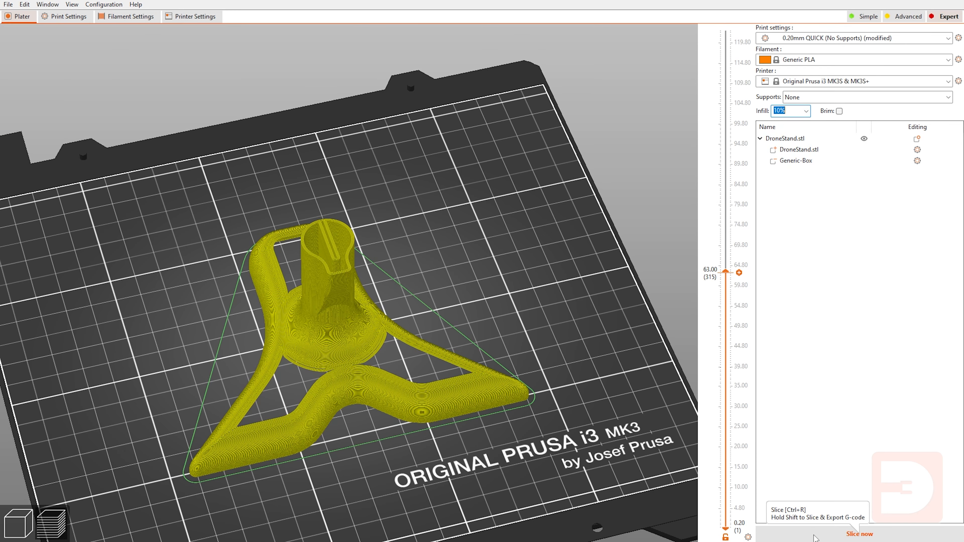
{"action": "left_click", "coordinate": [813, 537]}
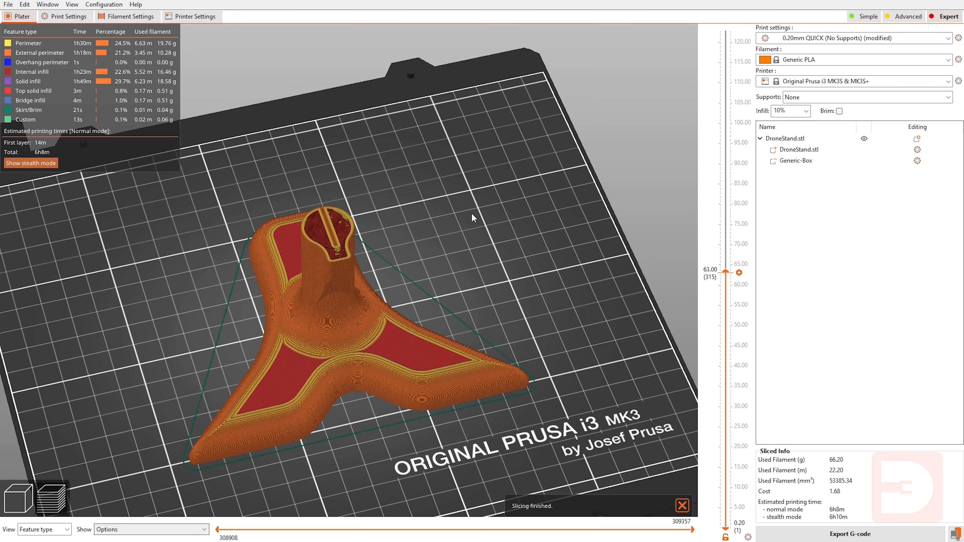
Examine the sparser infill around the column's slit at layer 63.00 mm and in the head at layer 99.40 mm, and return to the 3D editor view.
{"action": "scroll", "coordinate": [449, 209], "scroll_direction": "up", "scroll_amount": 10}
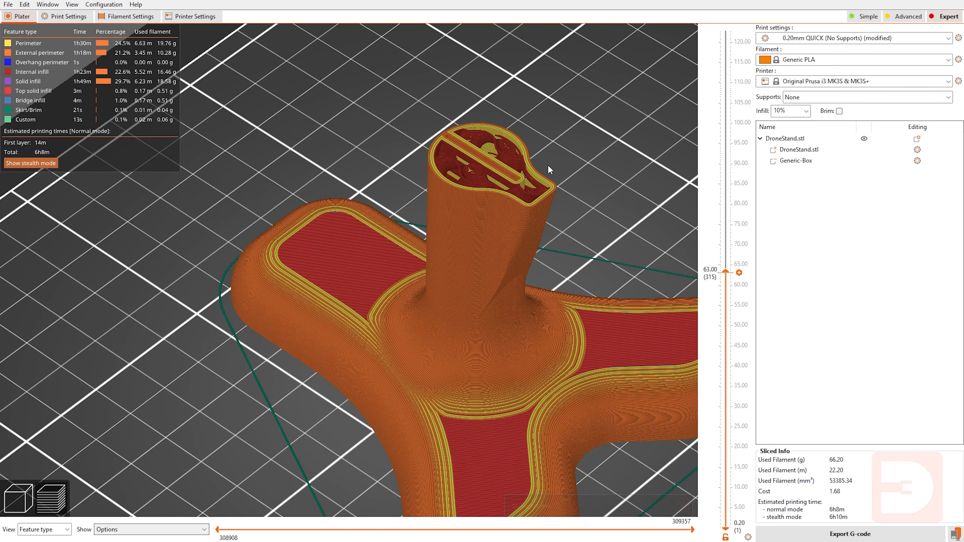
{"action": "middle_click_drag", "start_coordinate": [548, 164], "coordinate": [455, 244]}
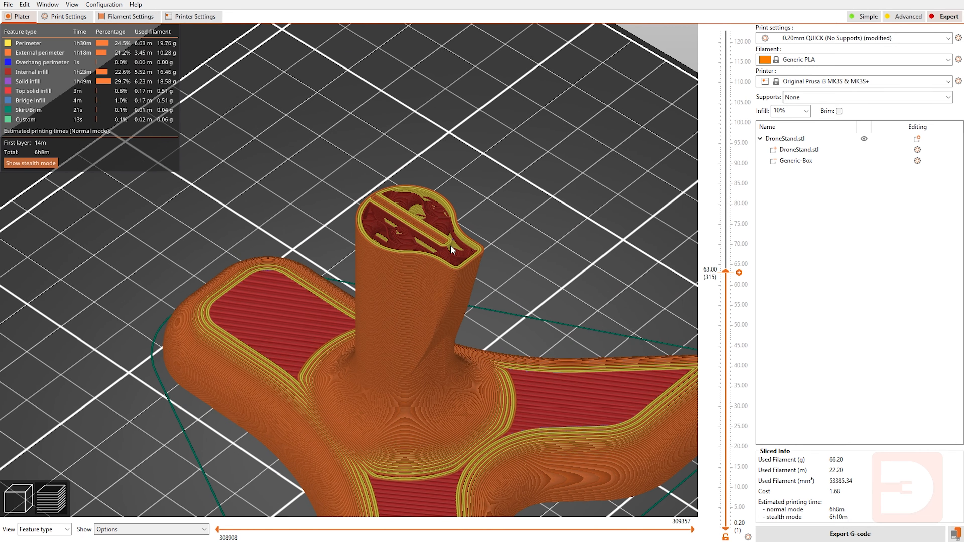
{"action": "scroll", "coordinate": [533, 219], "scroll_direction": "down", "scroll_amount": 5}
{"action": "left_click_drag", "start_coordinate": [725, 272], "coordinate": [740, 125]}
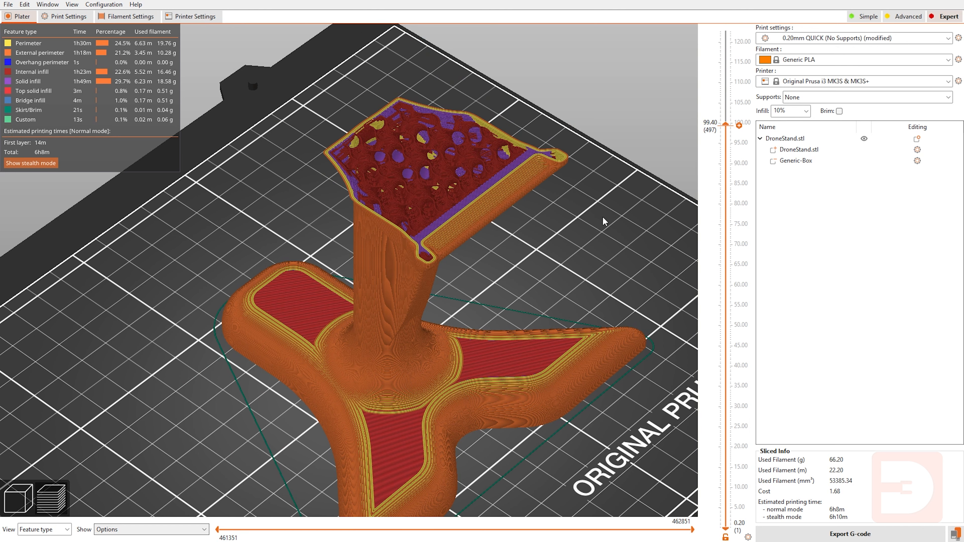
{"action": "middle_click_drag", "start_coordinate": [656, 305], "coordinate": [625, 279]}
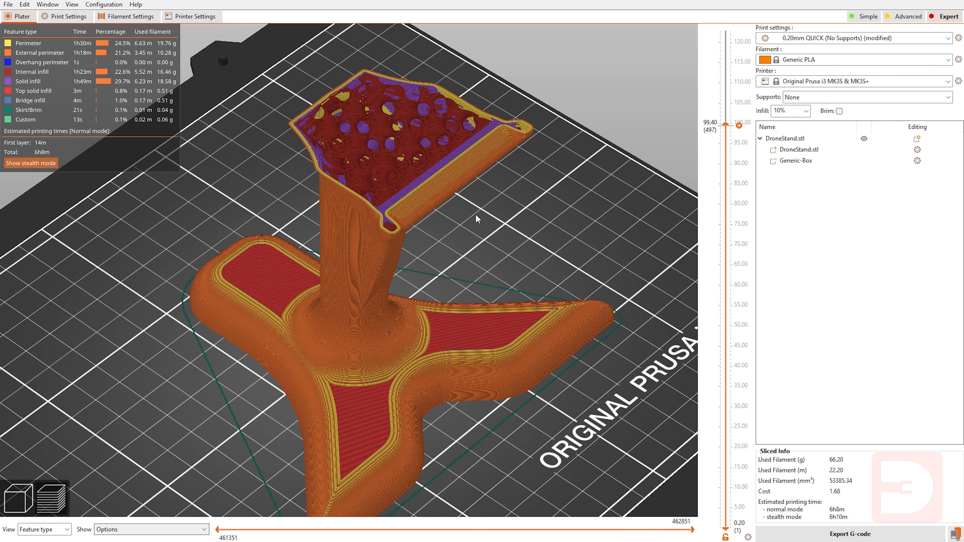
{"action": "scroll", "coordinate": [569, 275], "scroll_direction": "down", "scroll_amount": 5}
{"action": "left_click_drag", "start_coordinate": [569, 267], "coordinate": [486, 359]}
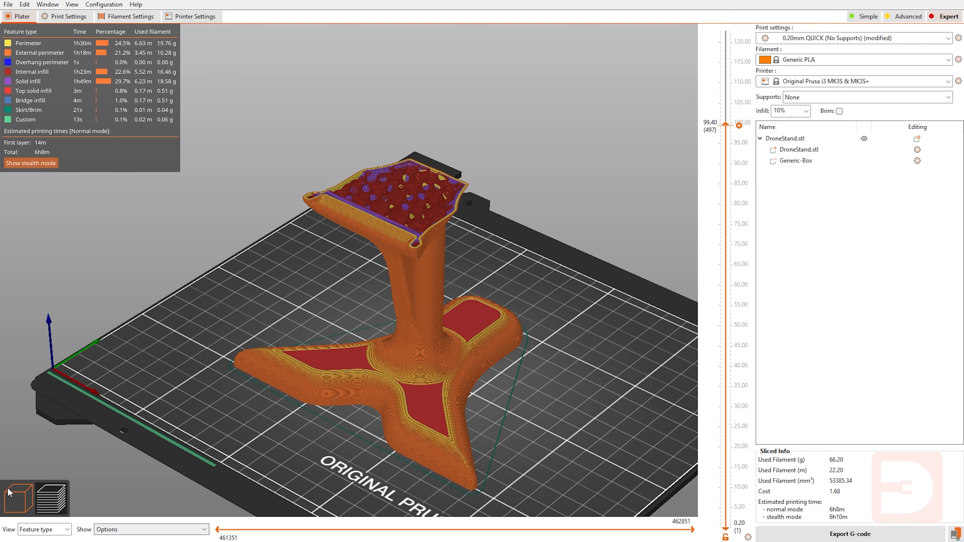
{"action": "left_click", "coordinate": [21, 495]}
{"action": "left_click_drag", "start_coordinate": [614, 285], "coordinate": [590, 276]}
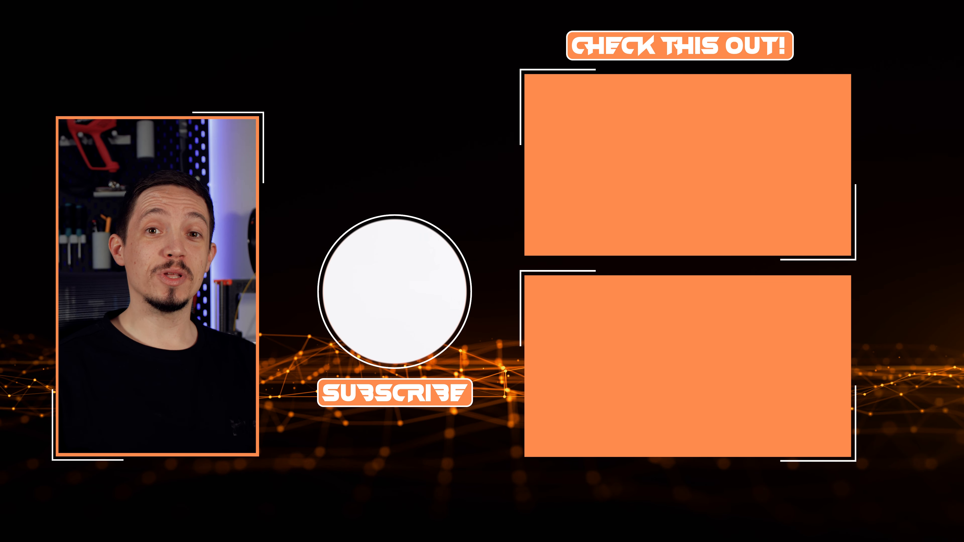